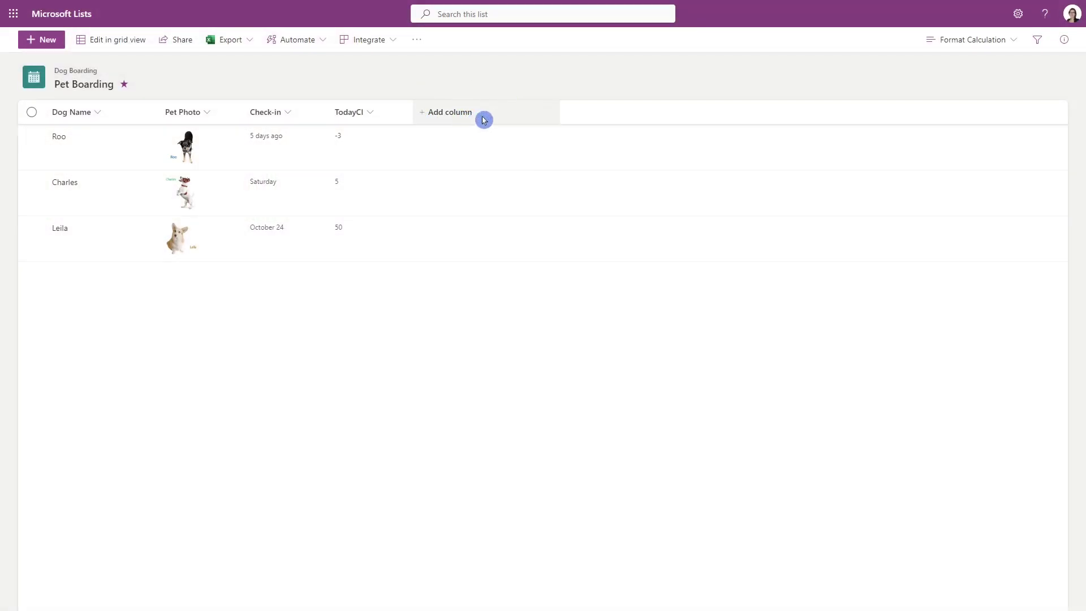
Show the Pet Boarding list's export options: CSV, Excel and Power BI.
click(249, 46)
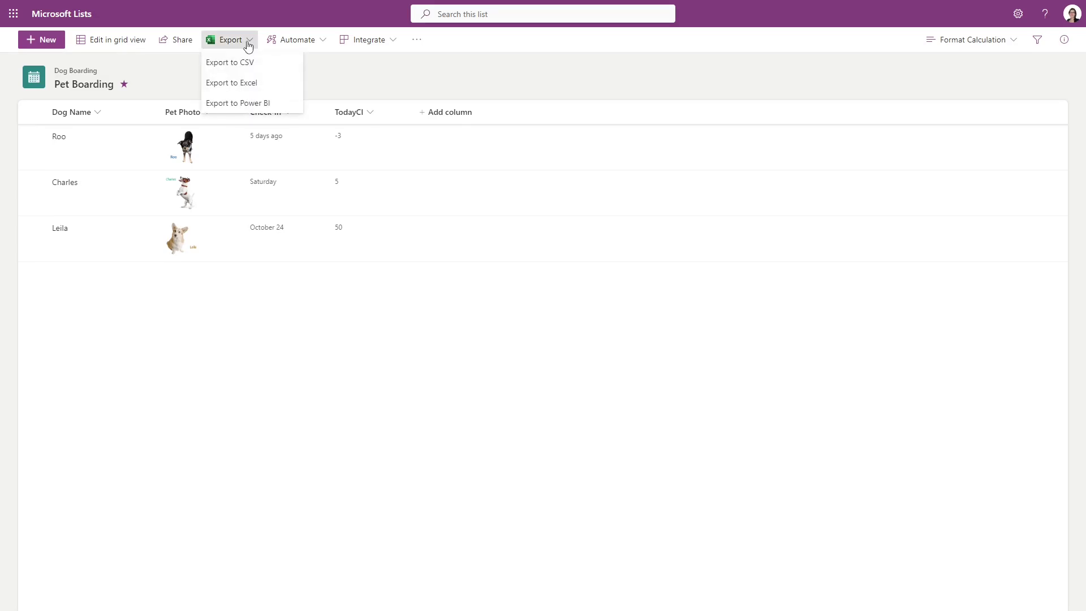
Export the list to CSV and enter =IF(D2<0,"Checked-in",IF(D2>7,"Booked","Coming Soon")) in E2.
click(272, 65)
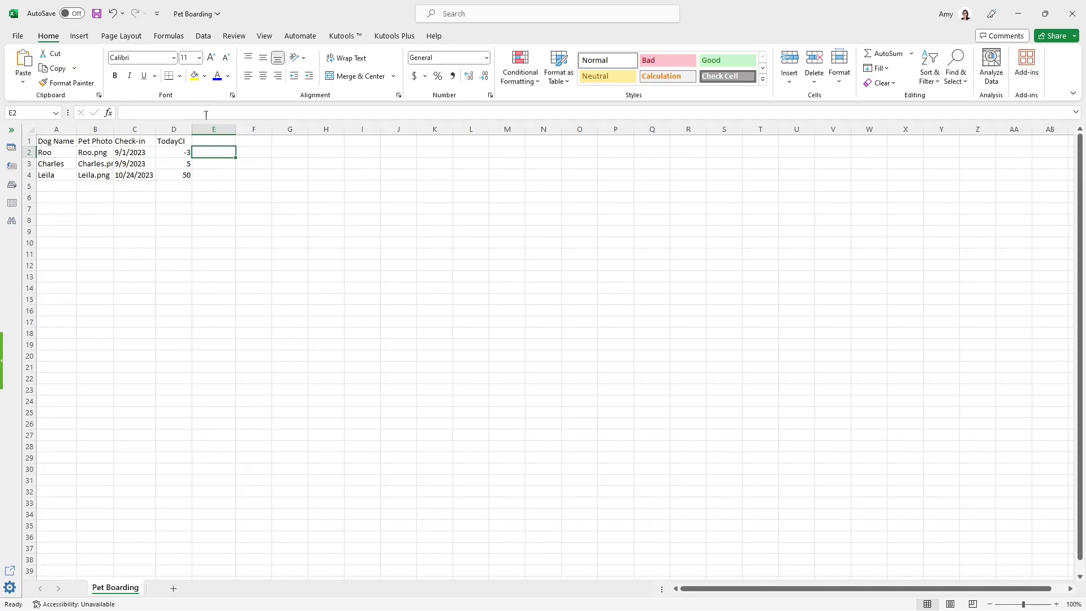
click(206, 115)
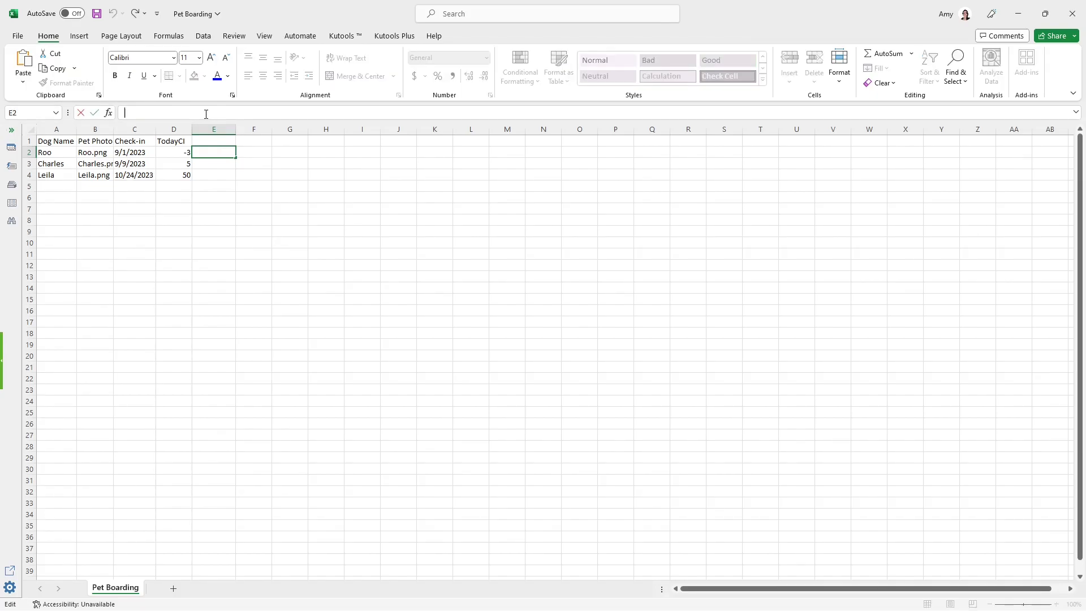
text(=IF(D2<0,"Checked-in",IF(D2>7,"Booked","Coming Soon")))
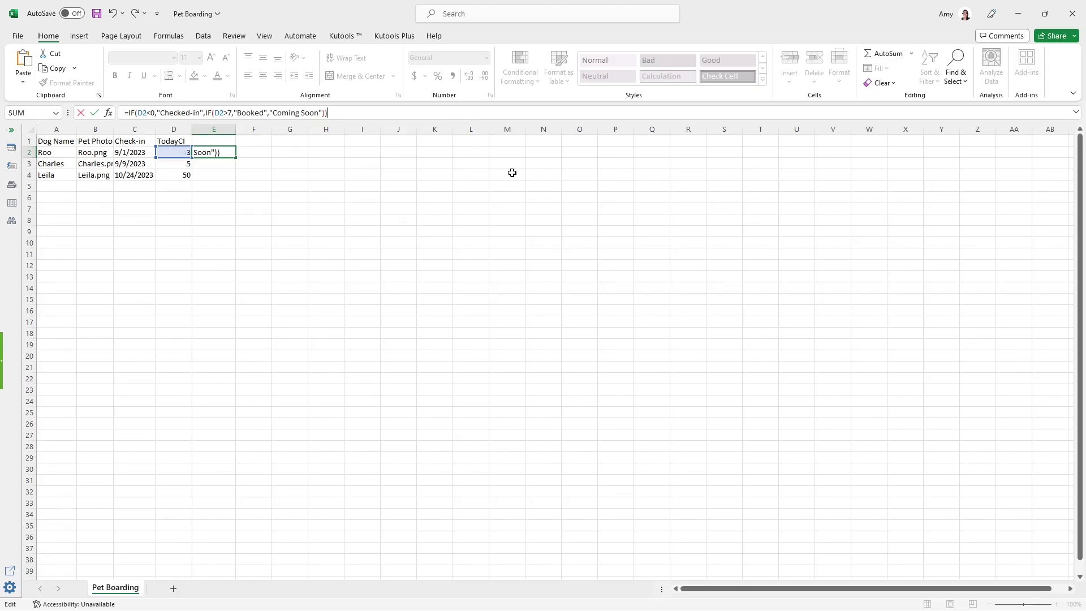
key(Return)
Fill the status formula down to E3:E4 and widen column E to fit.
click(228, 150)
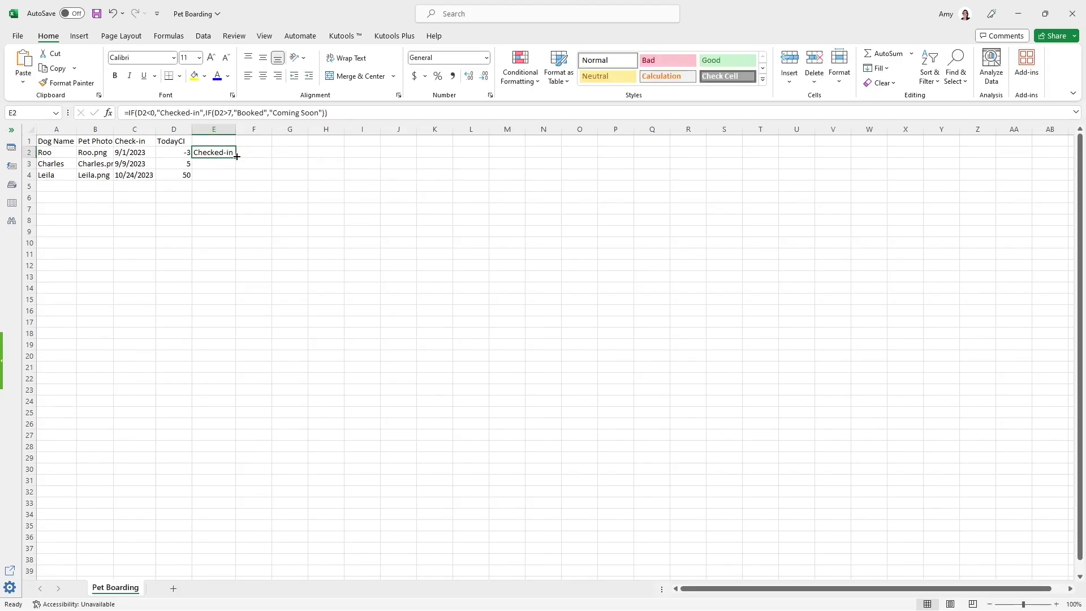
double_click(237, 157)
double_click(236, 129)
click(180, 255)
Inspect E2's formula and highlight its D2 reference.
click(216, 154)
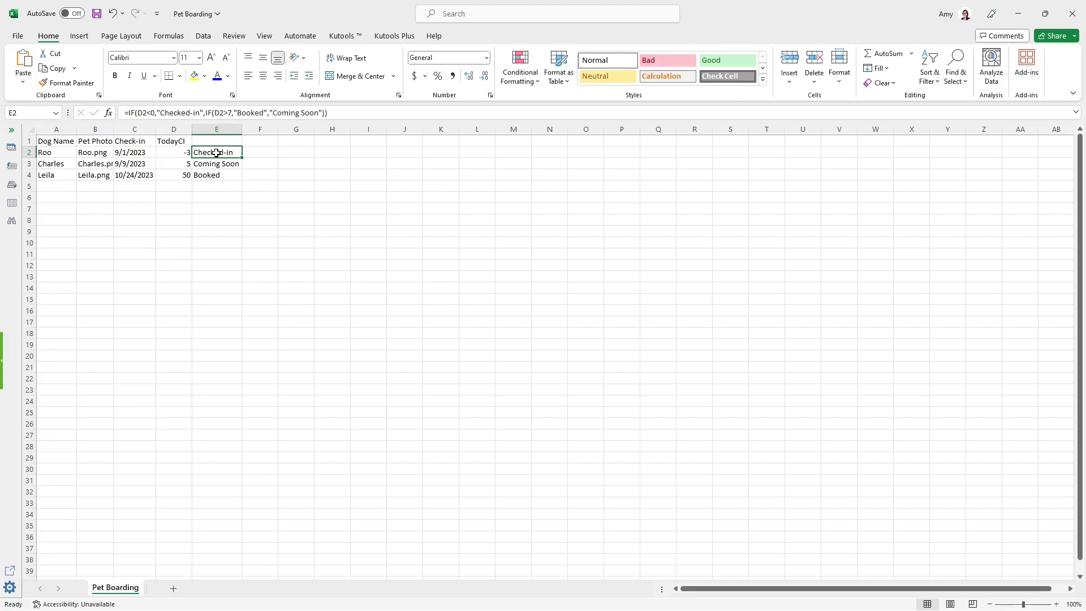
click(145, 112)
double_click(142, 112)
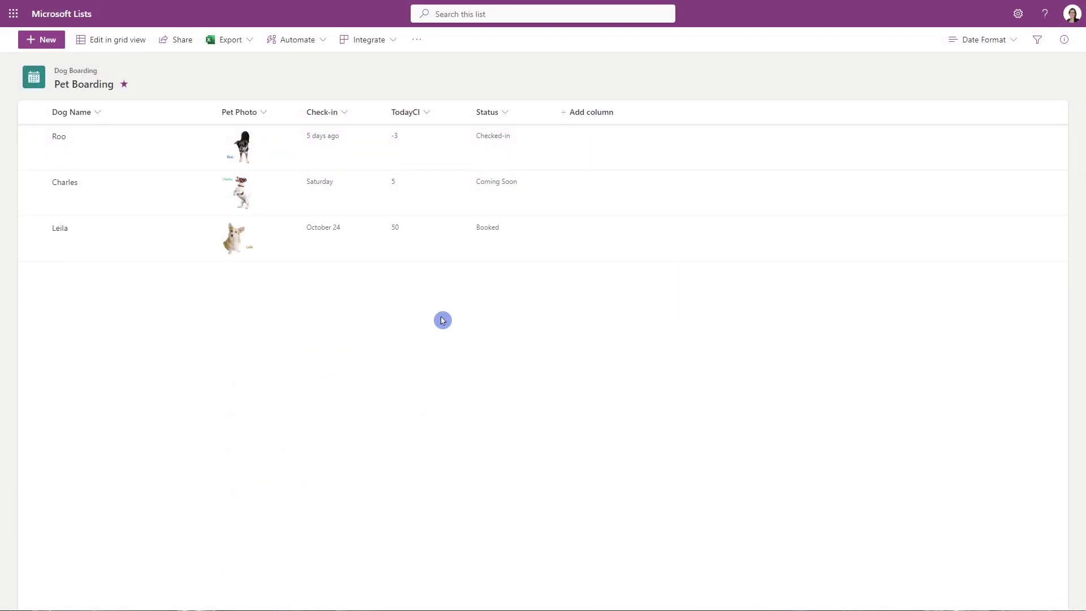
Open Format this column for TodayCl and switch to Advanced mode JSON.
click(431, 113)
mouse_move(431, 219)
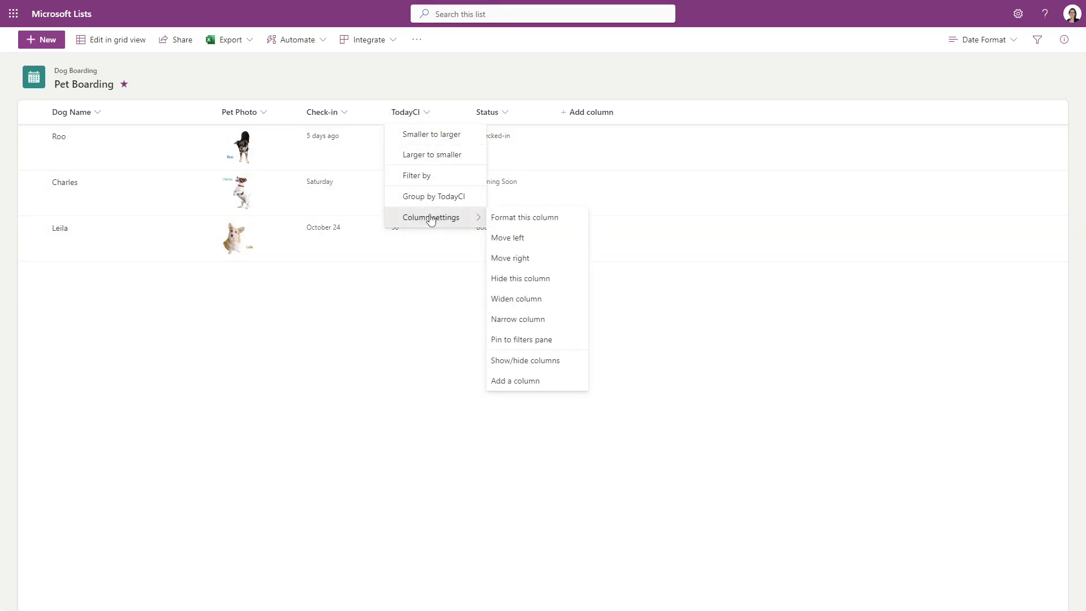
click(516, 219)
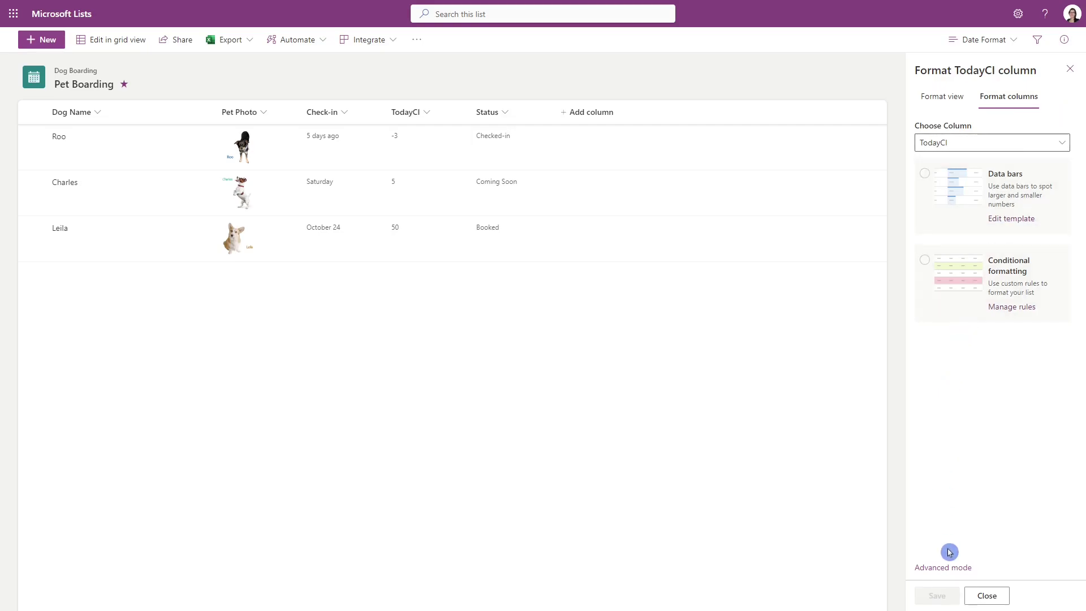
click(949, 568)
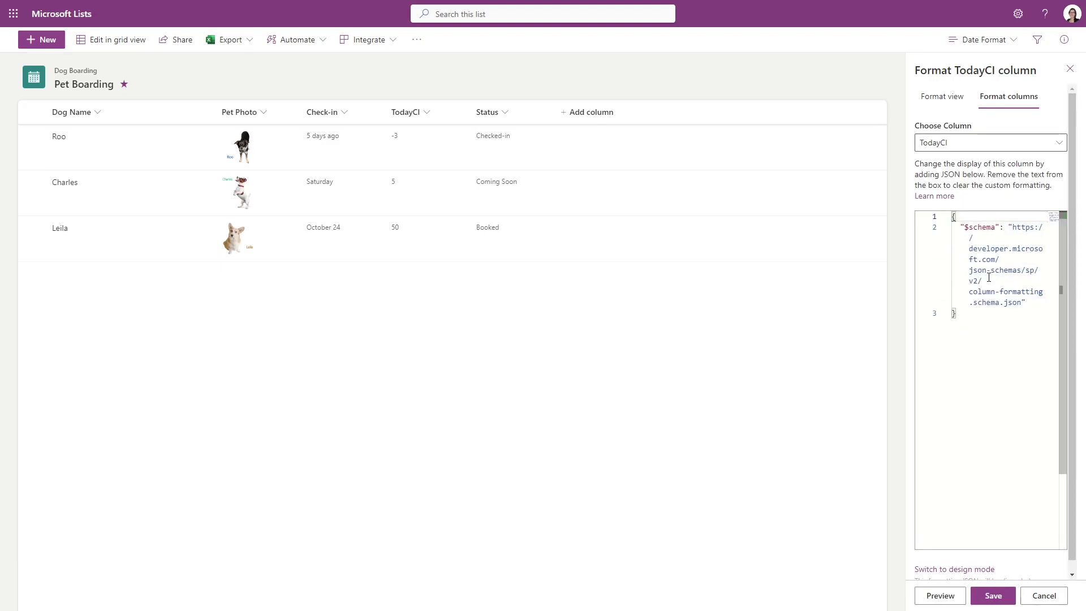
Examine the v2/ schema address and move to the end of the JSON template.
drag(989, 278, 960, 281)
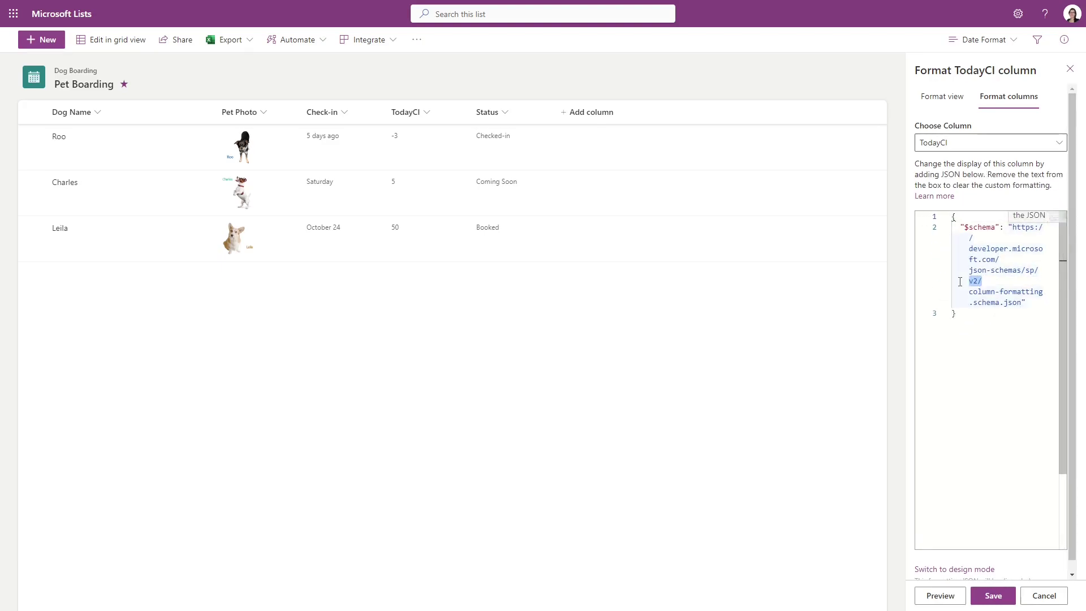
click(995, 282)
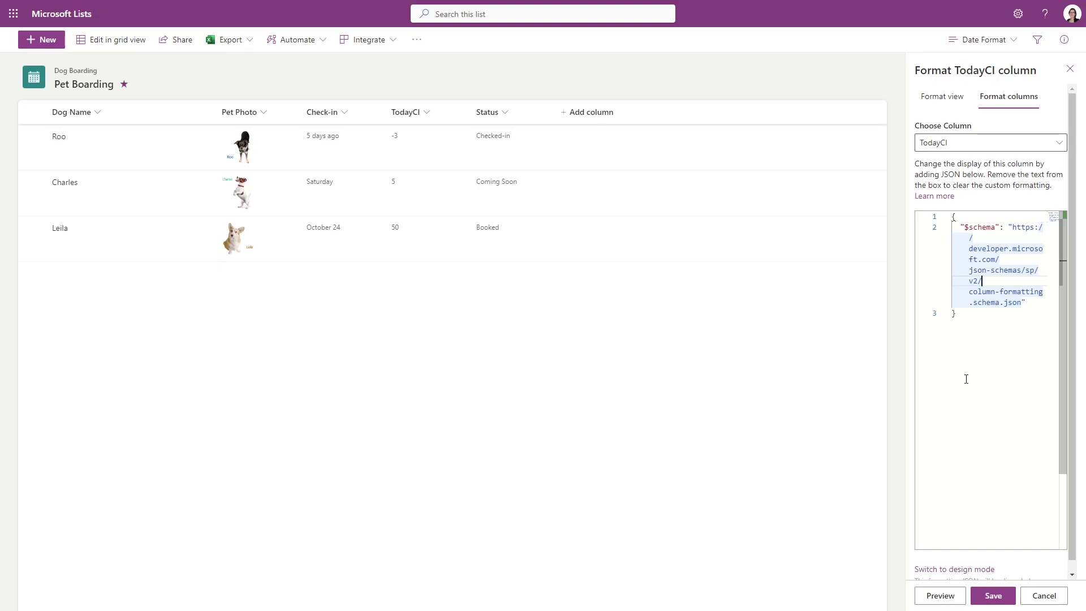
click(966, 379)
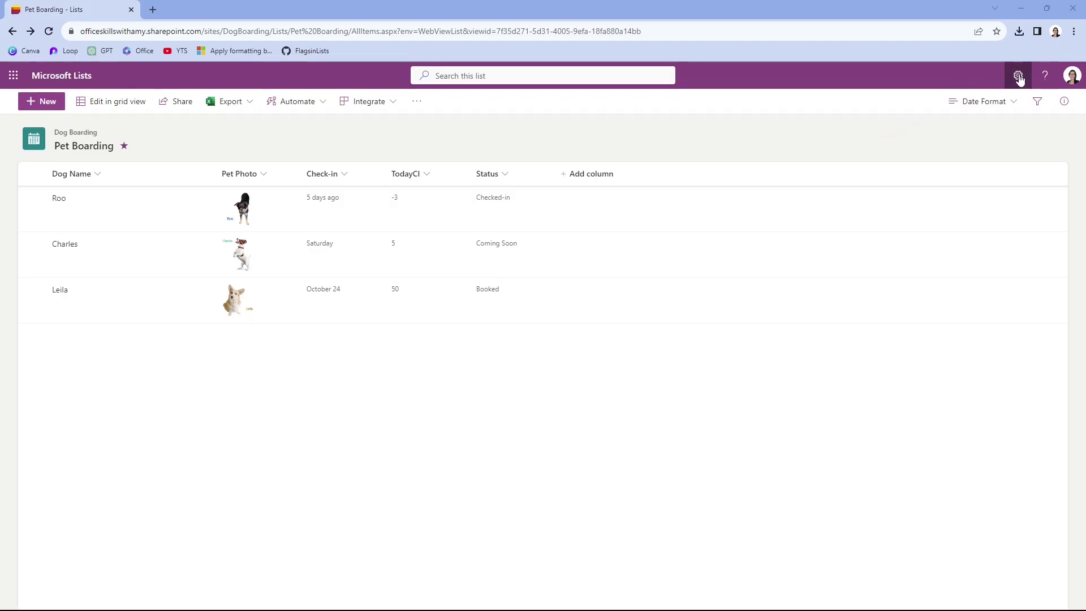
Open List settings for Pet Boarding and the TodayCl column's edit page.
click(1018, 75)
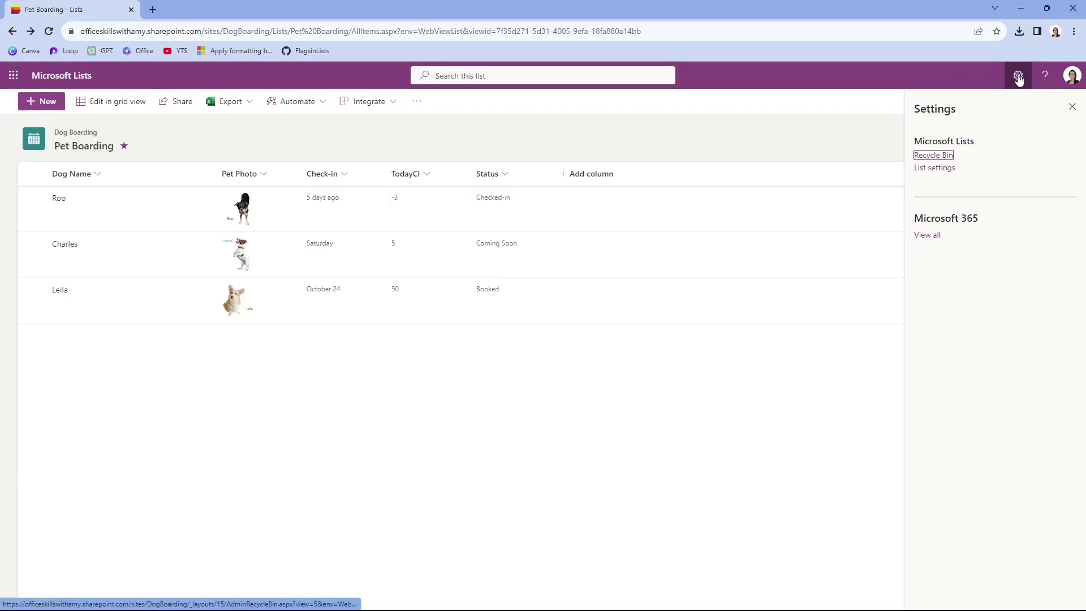
click(940, 167)
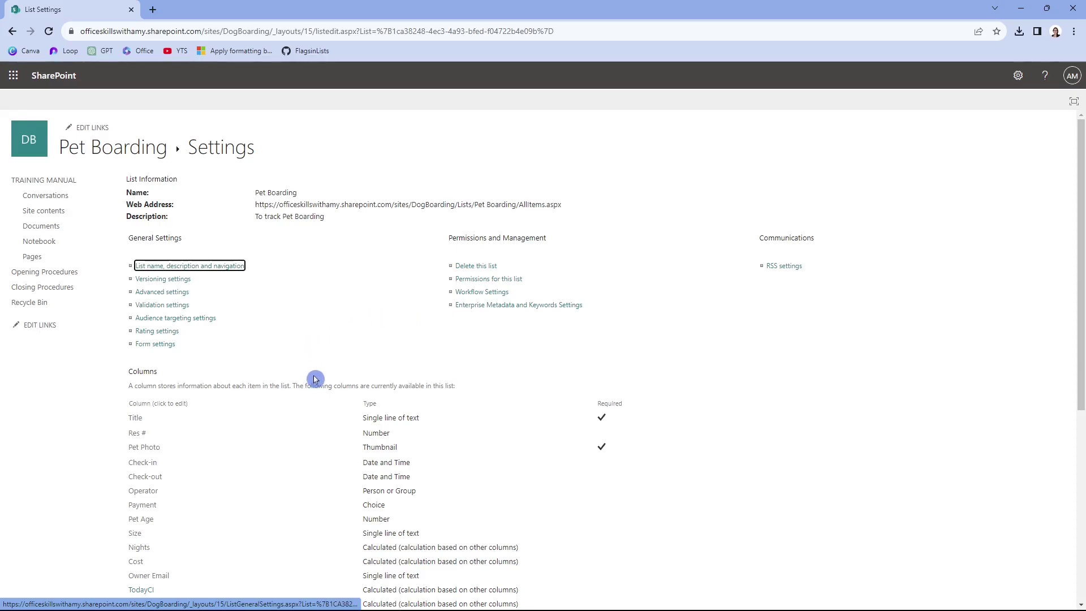
scroll(315, 374, down, 2)
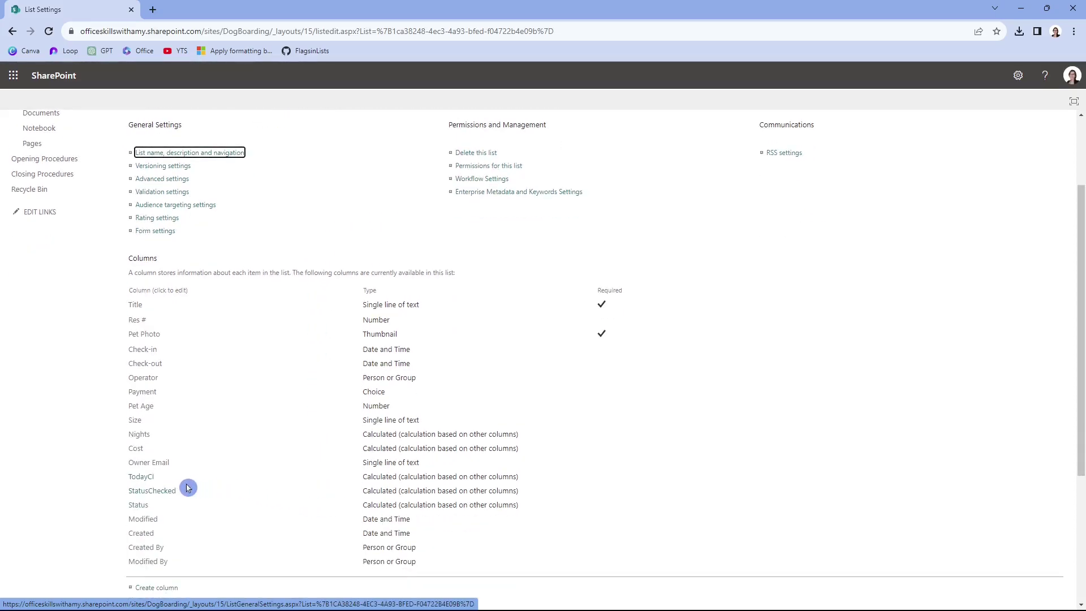
click(130, 481)
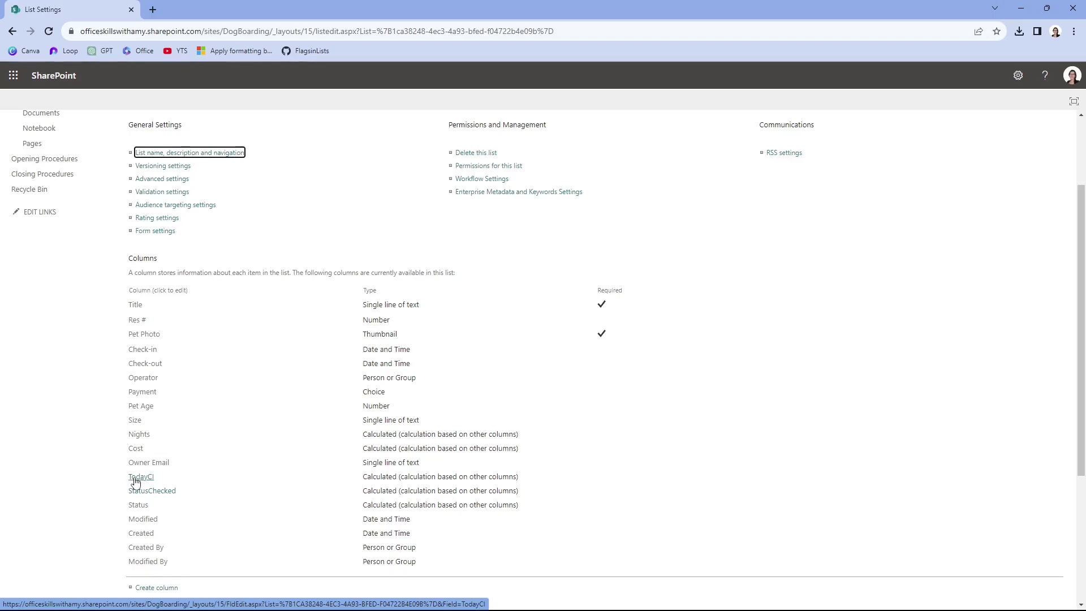
click(148, 482)
click(143, 481)
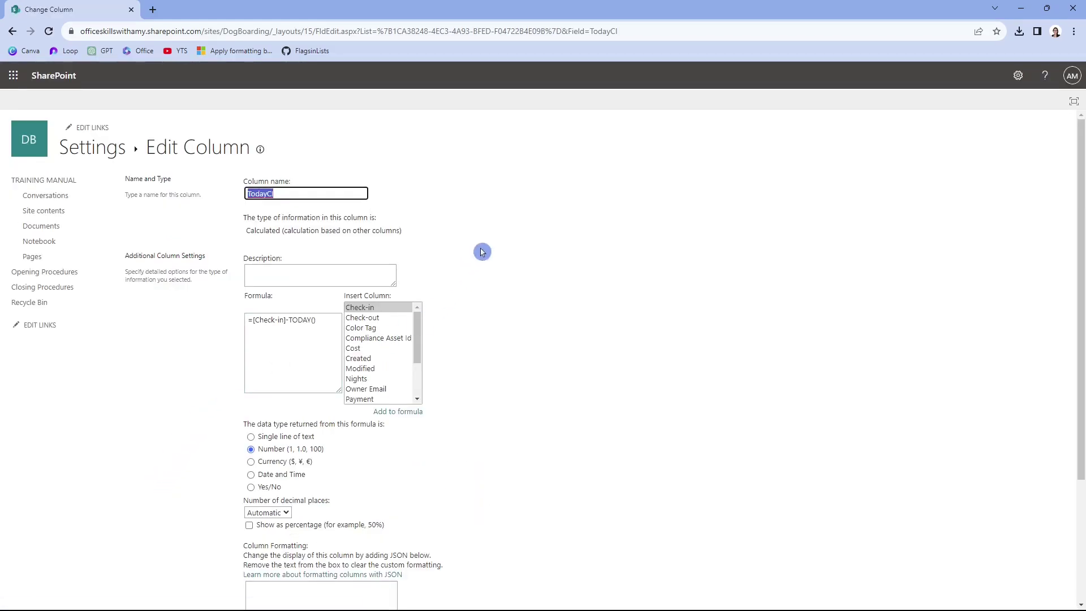
Select the Field=TodayCl part of the page URL to change it to Check-in.
click(645, 31)
click(668, 31)
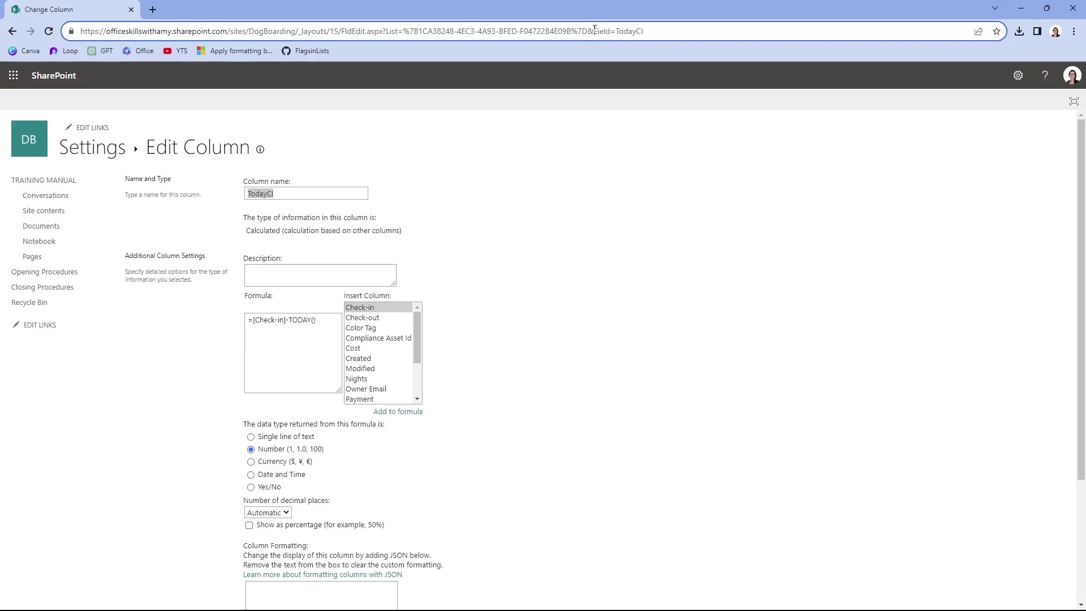
drag(593, 31, 615, 31)
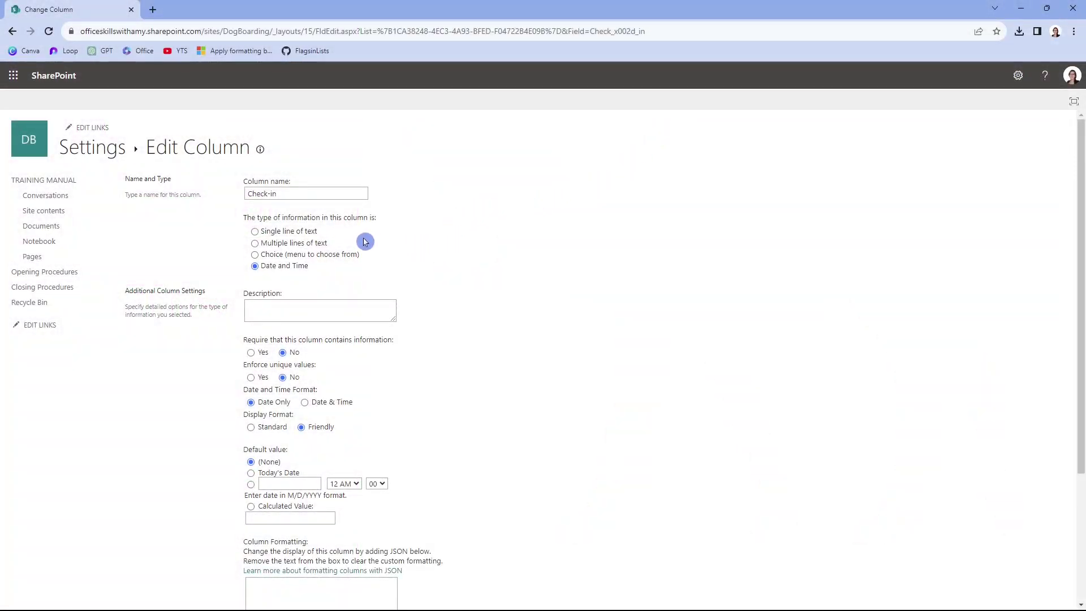
click(279, 192)
drag(279, 192, 229, 193)
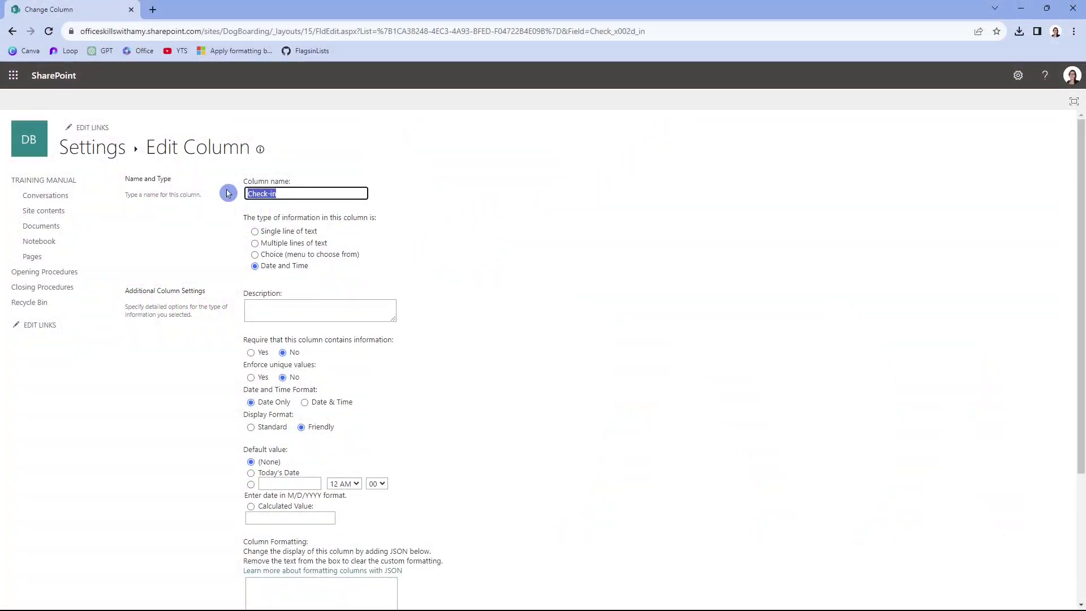
click(498, 199)
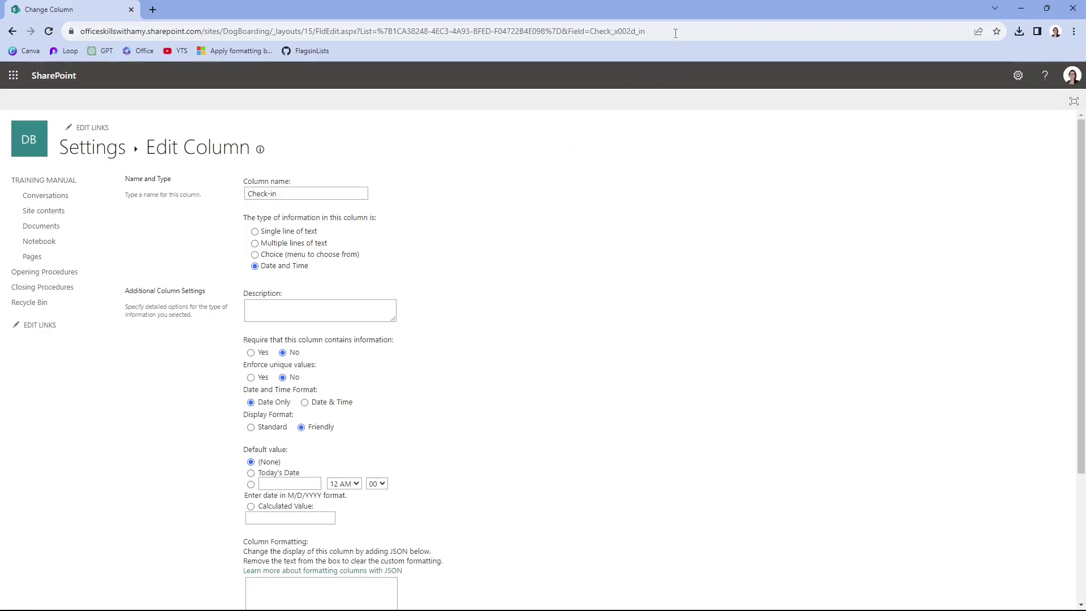
drag(650, 33, 589, 32)
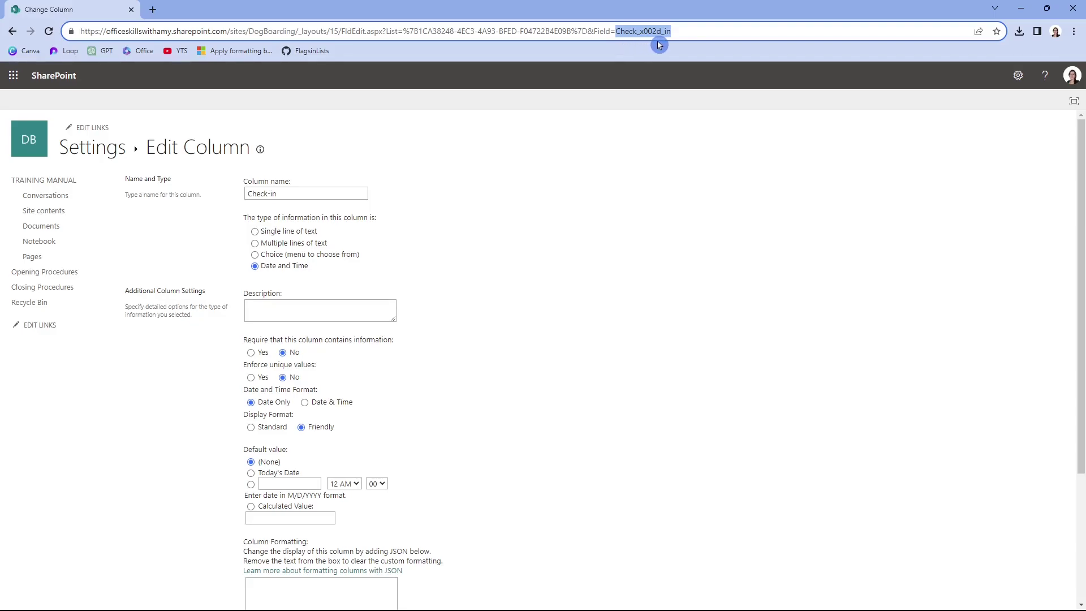
click(685, 32)
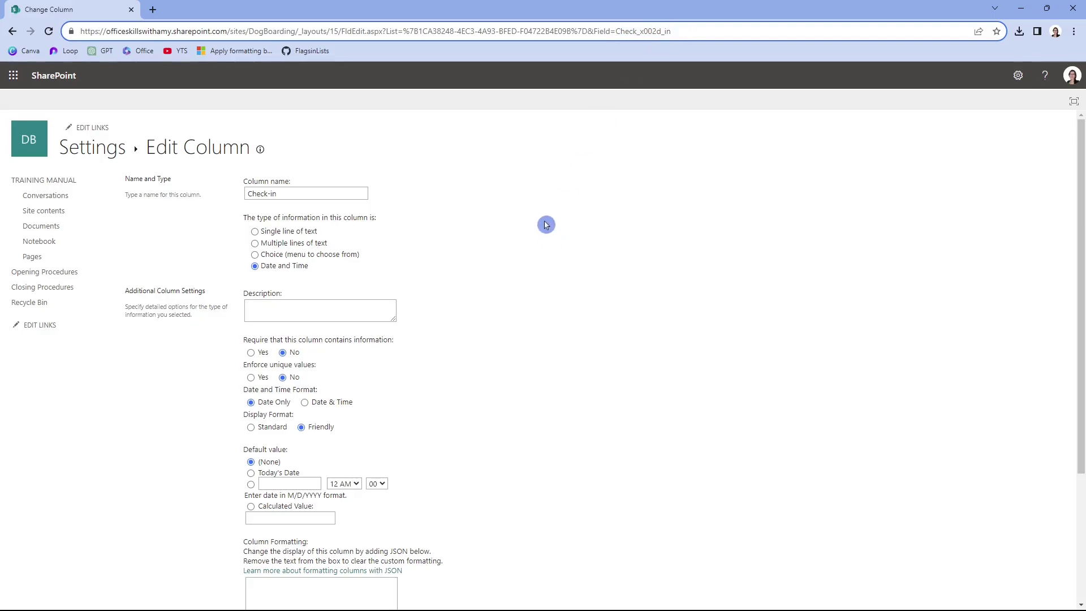
drag(637, 31, 665, 32)
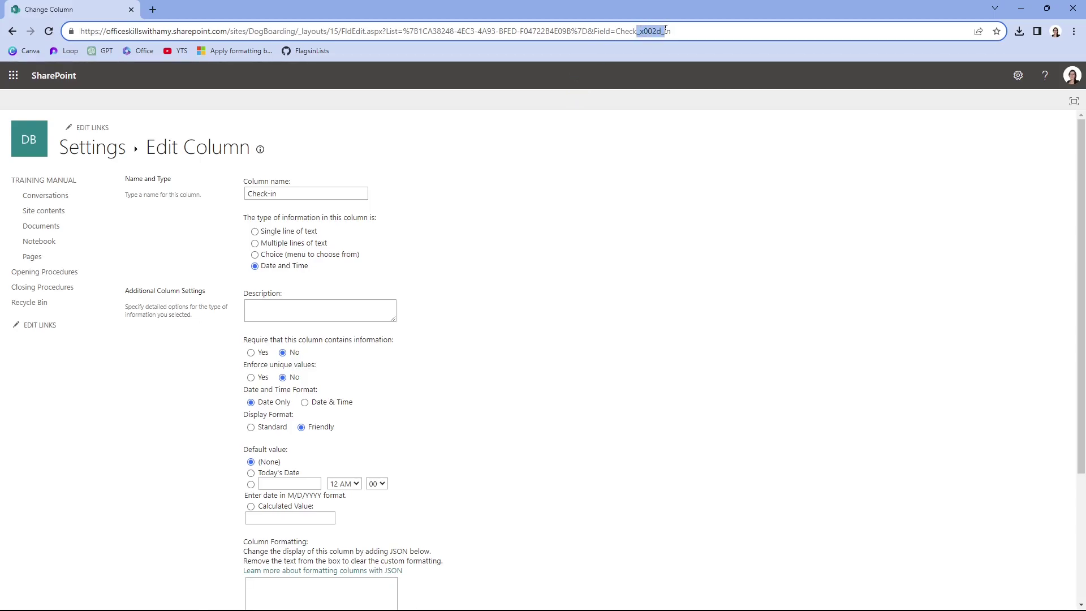
click(270, 193)
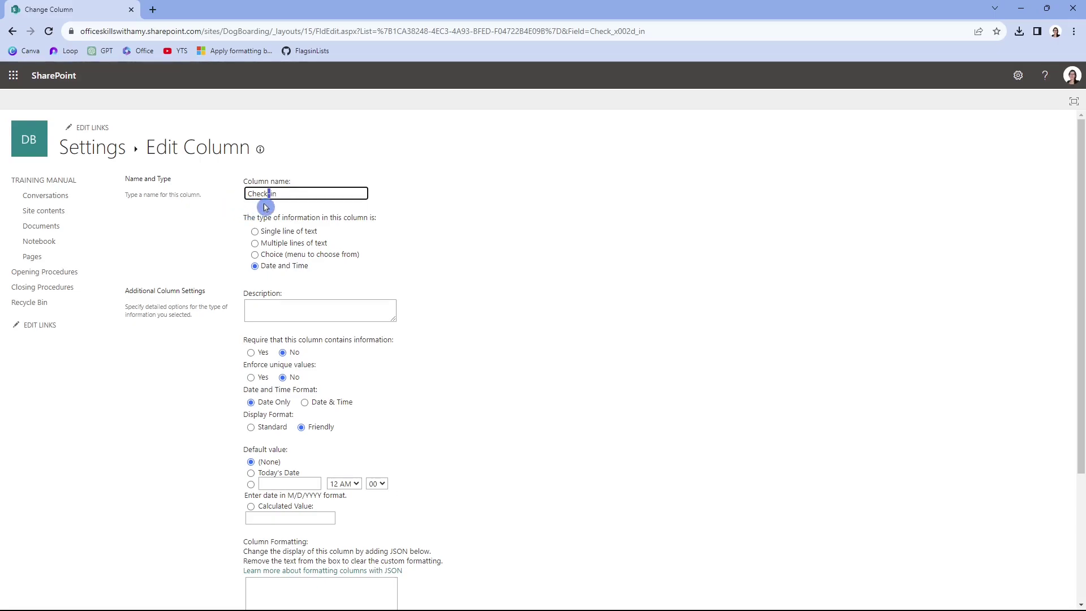
drag(291, 195, 232, 196)
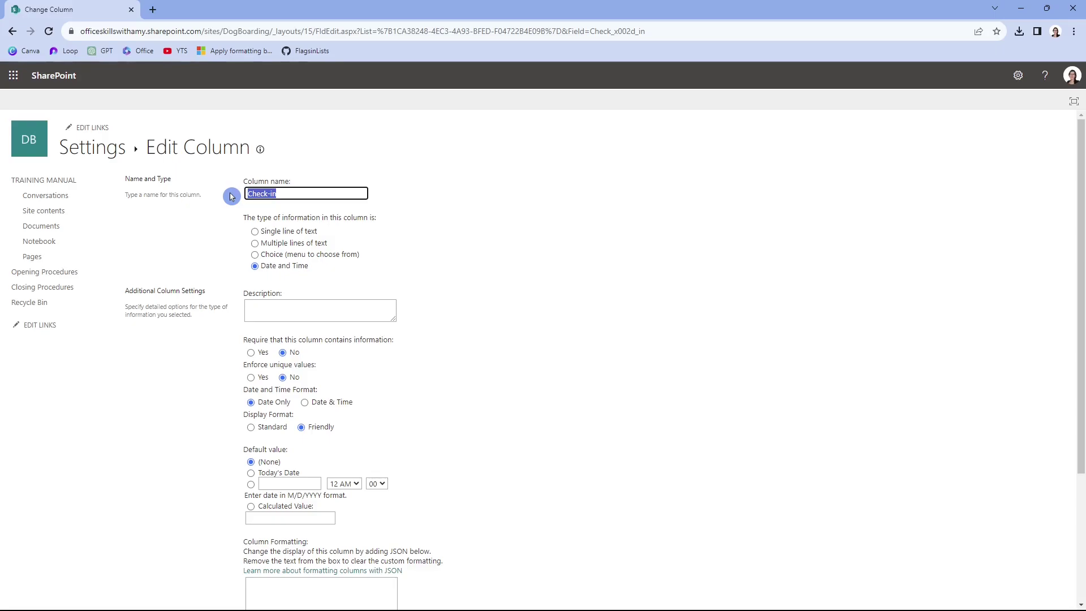
text(CheckIn)
click(265, 194)
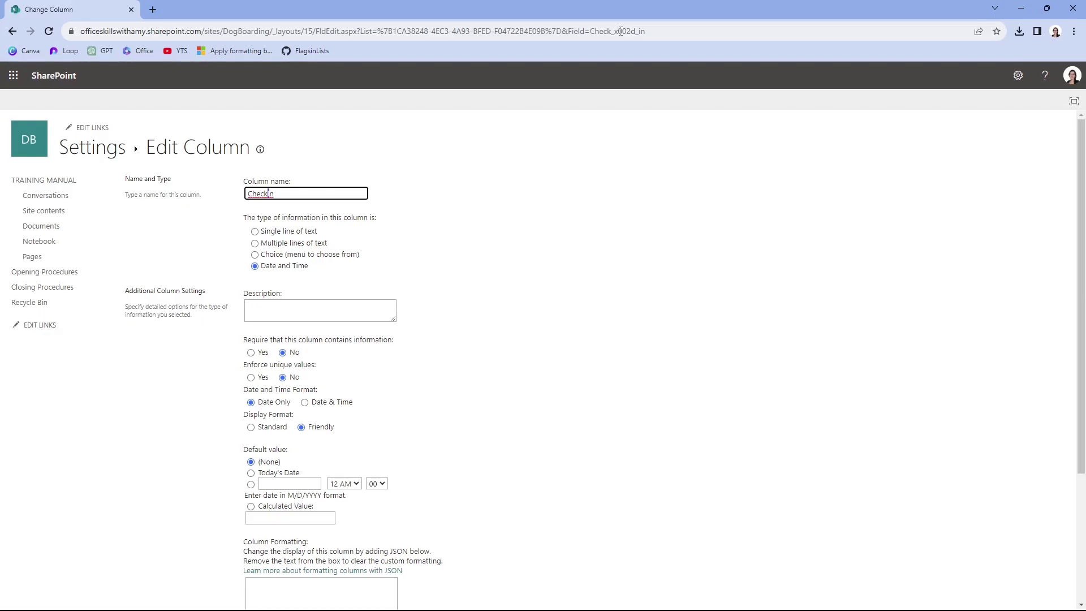
click(497, 188)
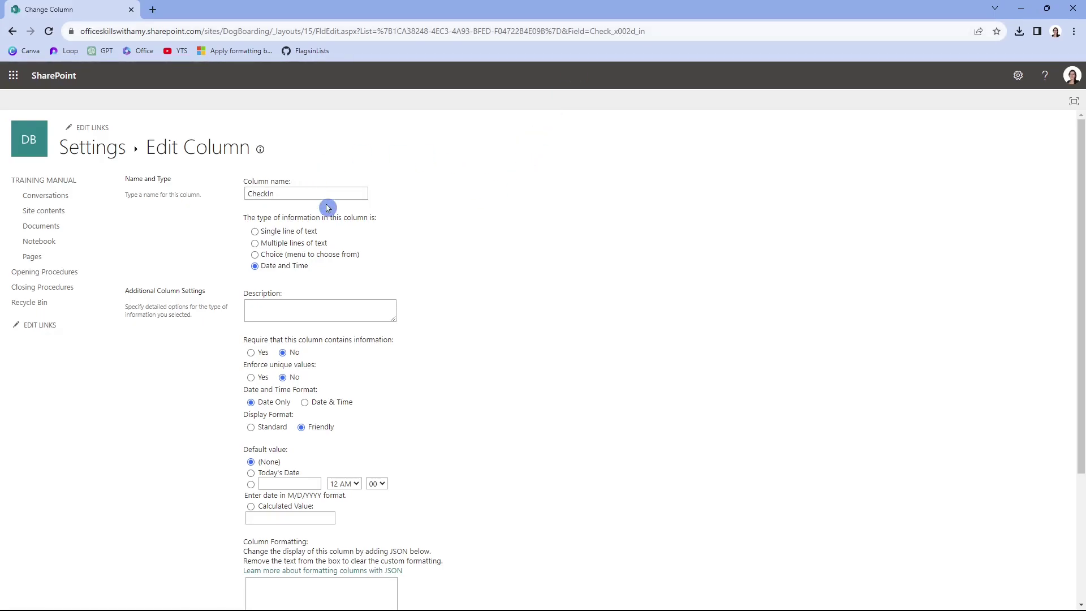
drag(327, 193, 224, 196)
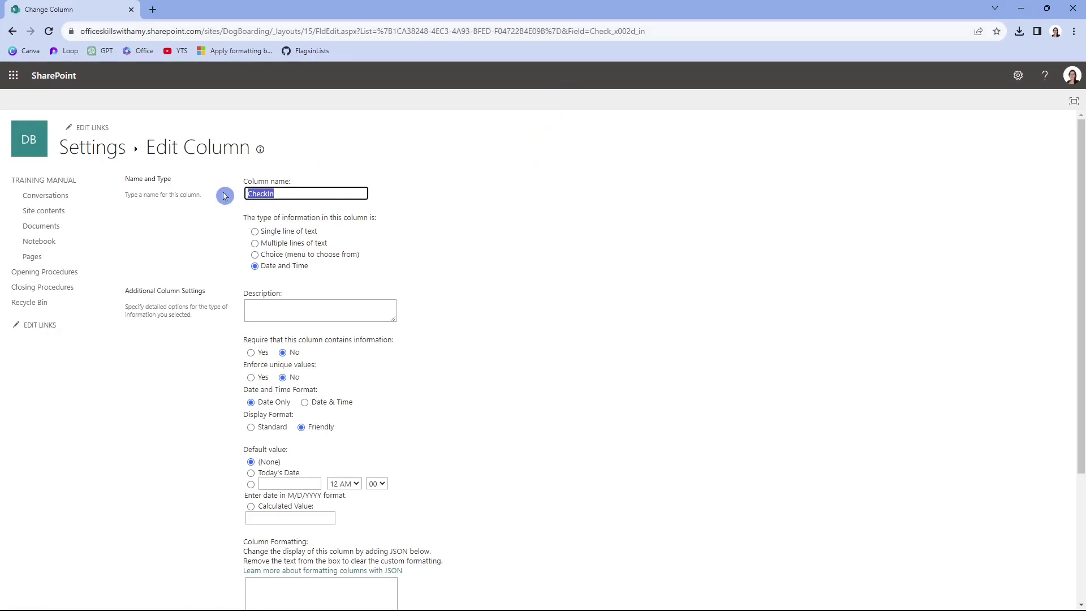
text(Chec)
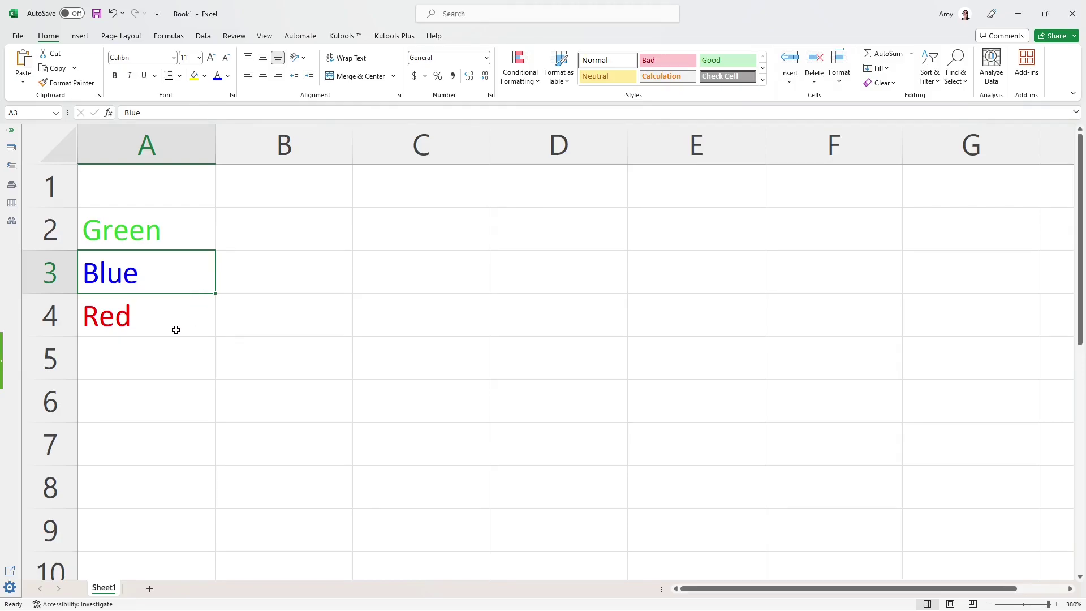
Find the Blue font colour's hex code #0000FF in More Colors > Custom.
click(230, 77)
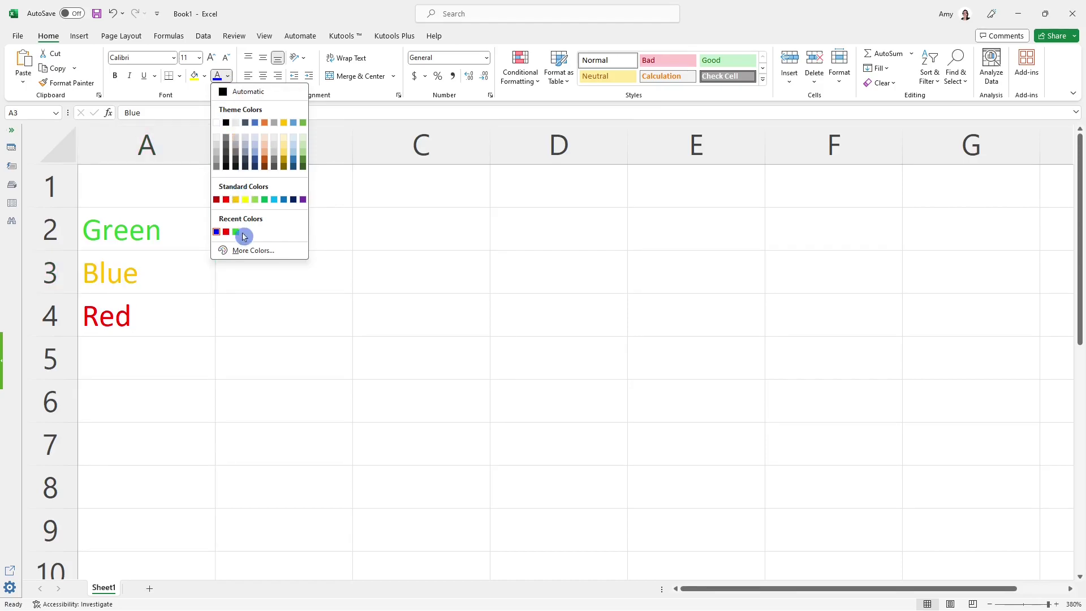
click(249, 250)
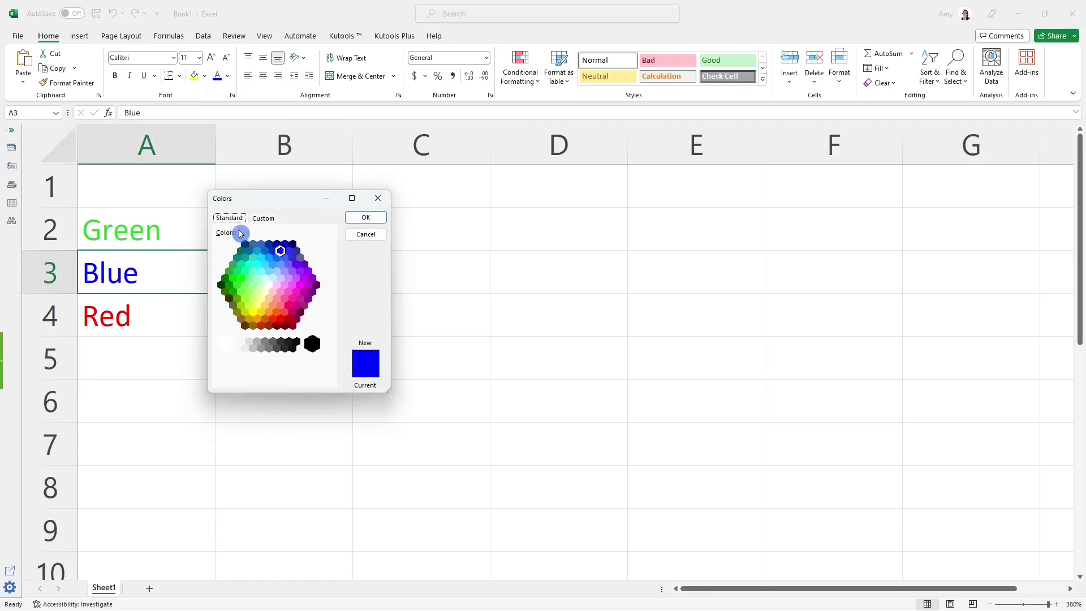
click(267, 218)
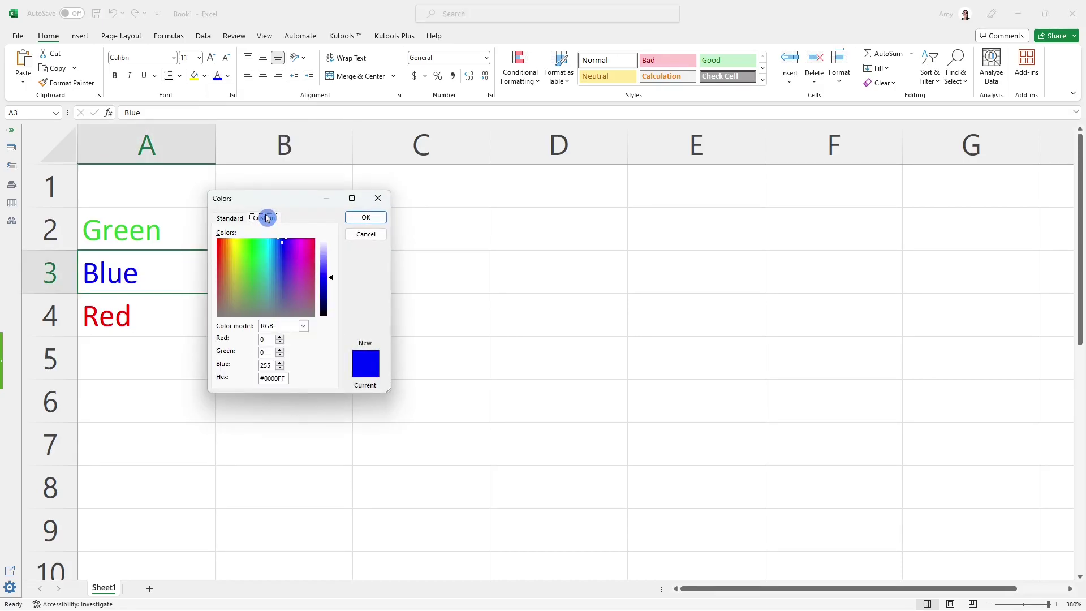
double_click(273, 379)
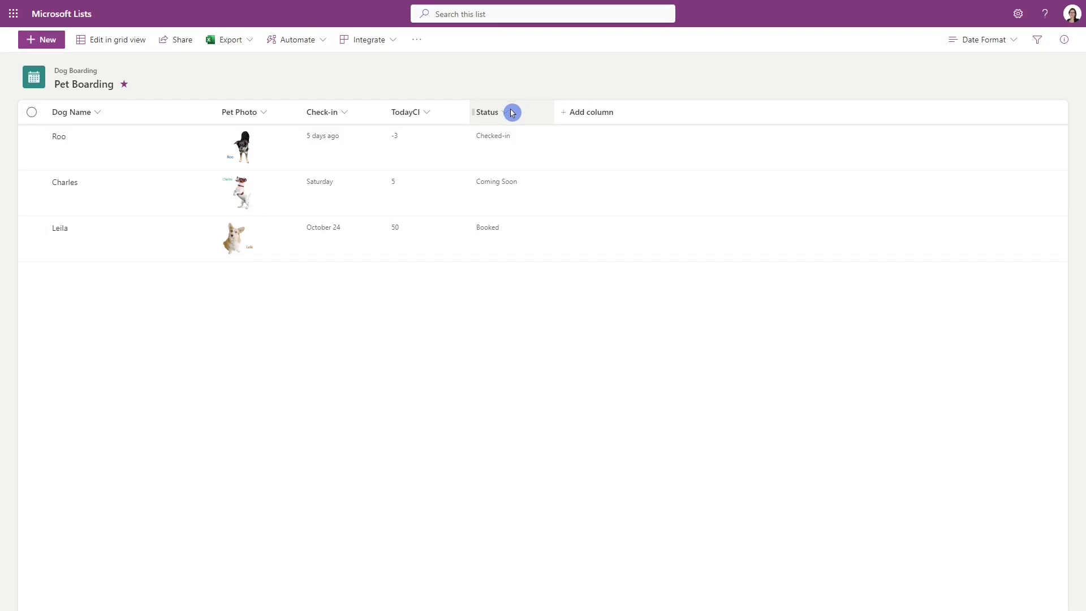
Open the Status column's Format this column pane in Advanced mode.
click(512, 112)
mouse_move(518, 221)
click(605, 217)
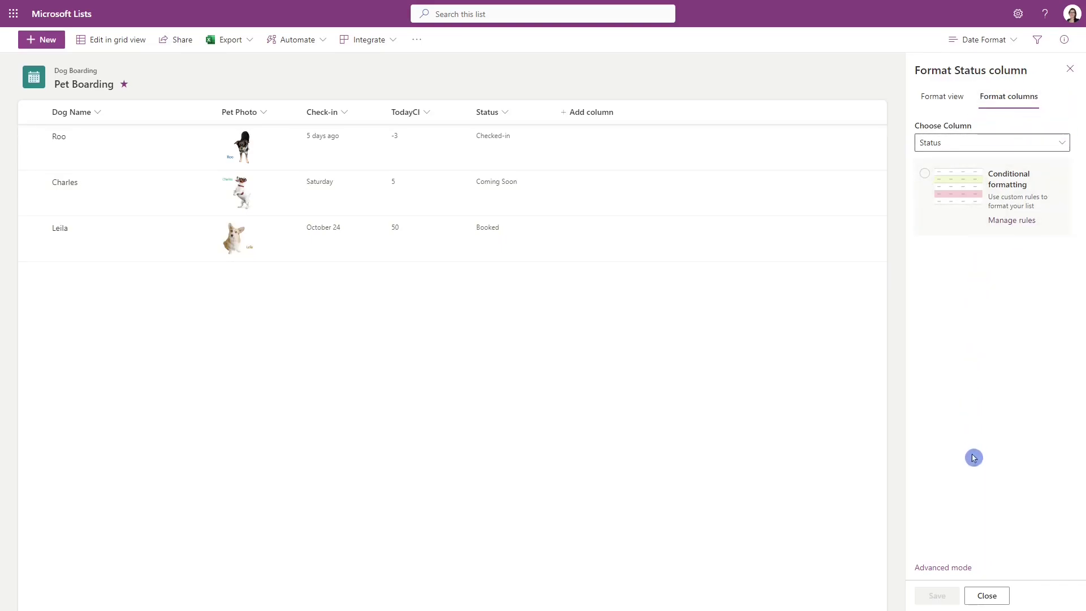
click(959, 568)
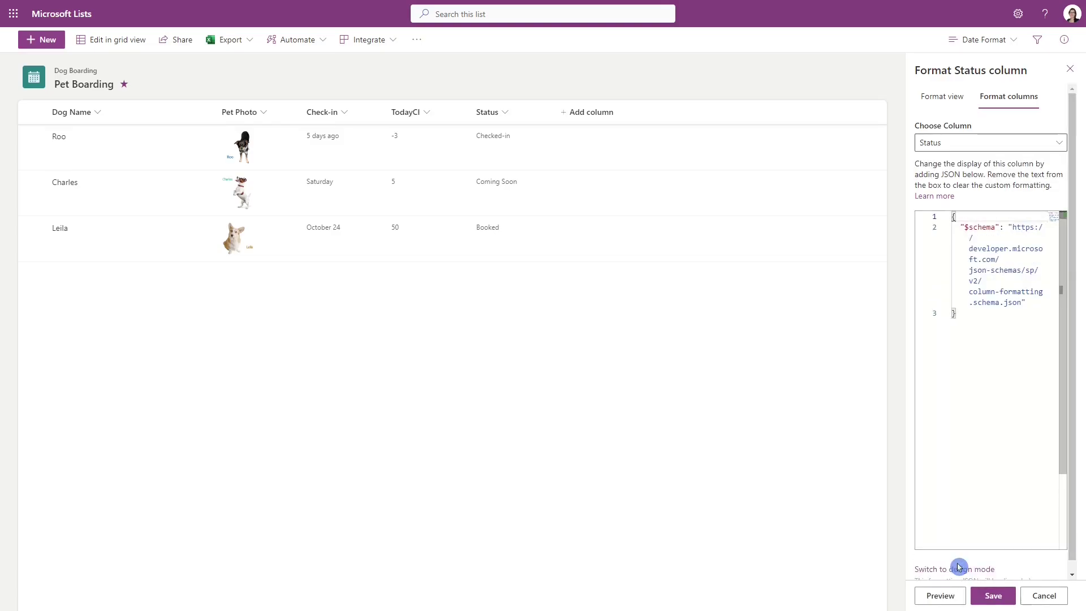
Replace the JSON and fill the color =if() with TodayCI conditions: #33CC33, #ff0000, #0000FF.
drag(984, 392, 922, 198)
key(Delete)
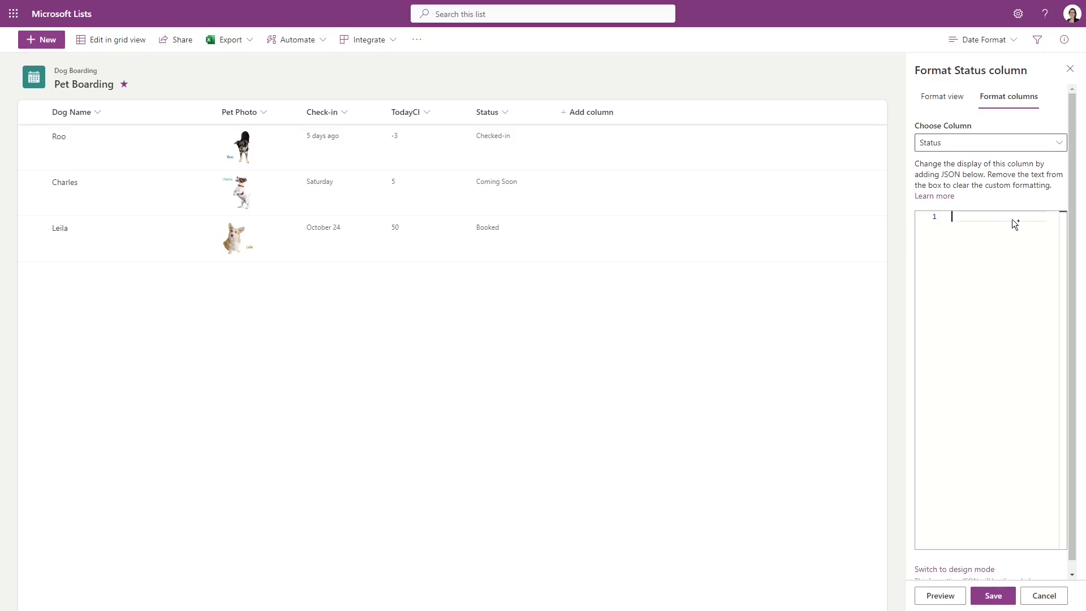
text({    "$schema": "https://developer.microsoft.com/json-schemas/sp/v2/column-formatting.schema.json",    "elmType": "div",    "debugMode": true,    "txtContent": "@currentField",    "style": {      "color": "=if()"    }  })
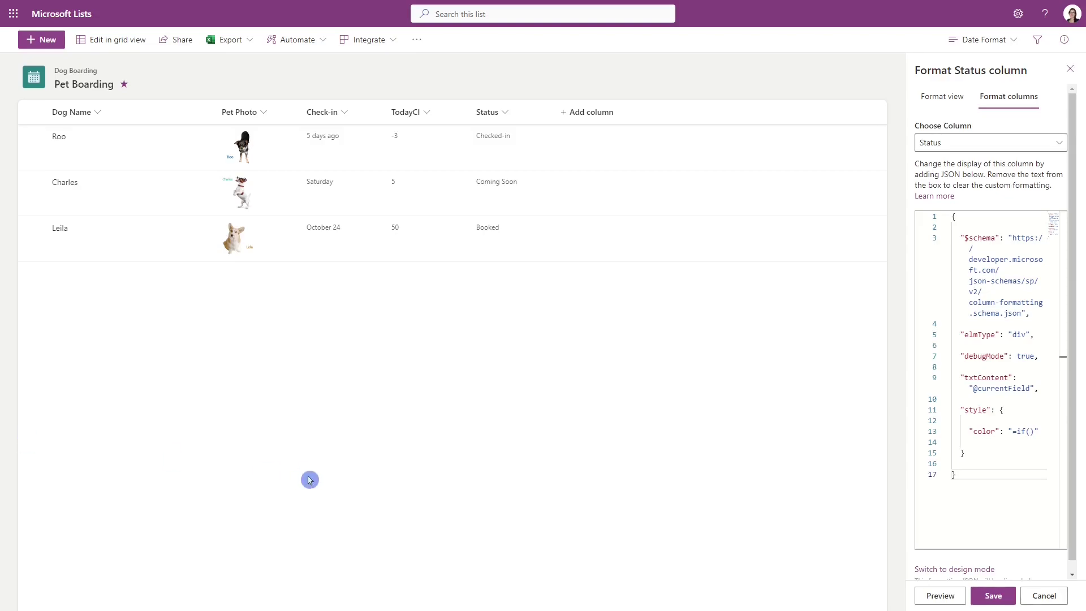
click(1030, 432)
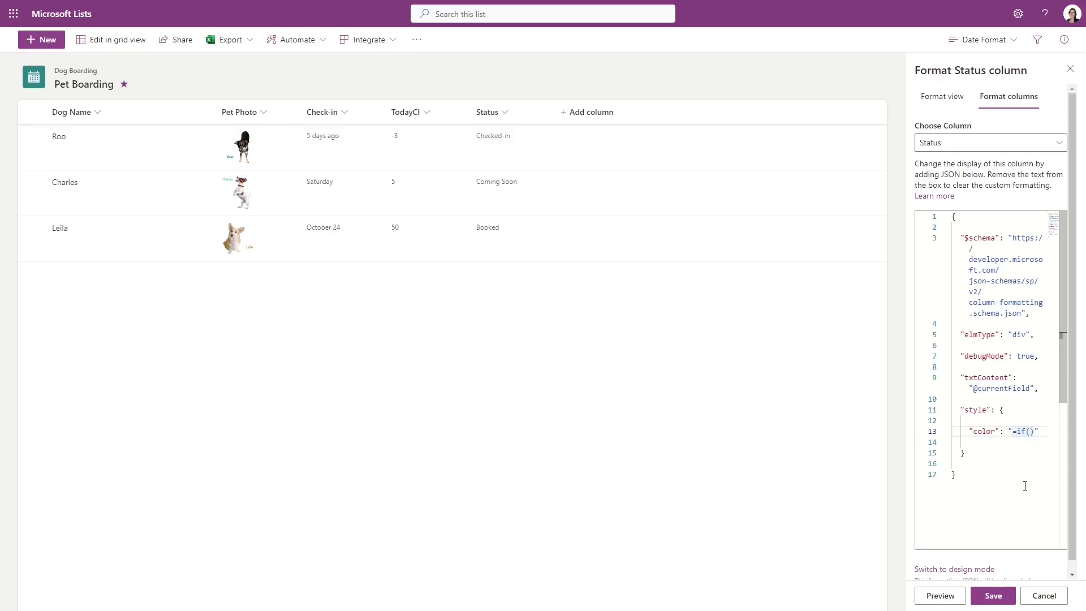
text([$TodayCI]<0,'#33CC33',if([$TodayCI]>7,'#ff0000','#0000FF')
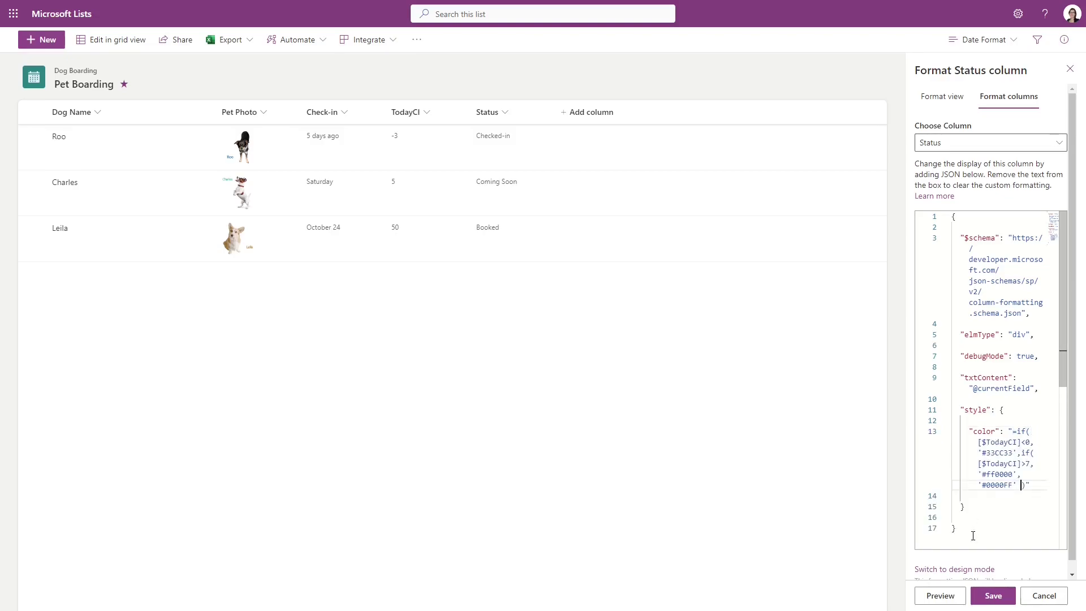
key(BackSpace)
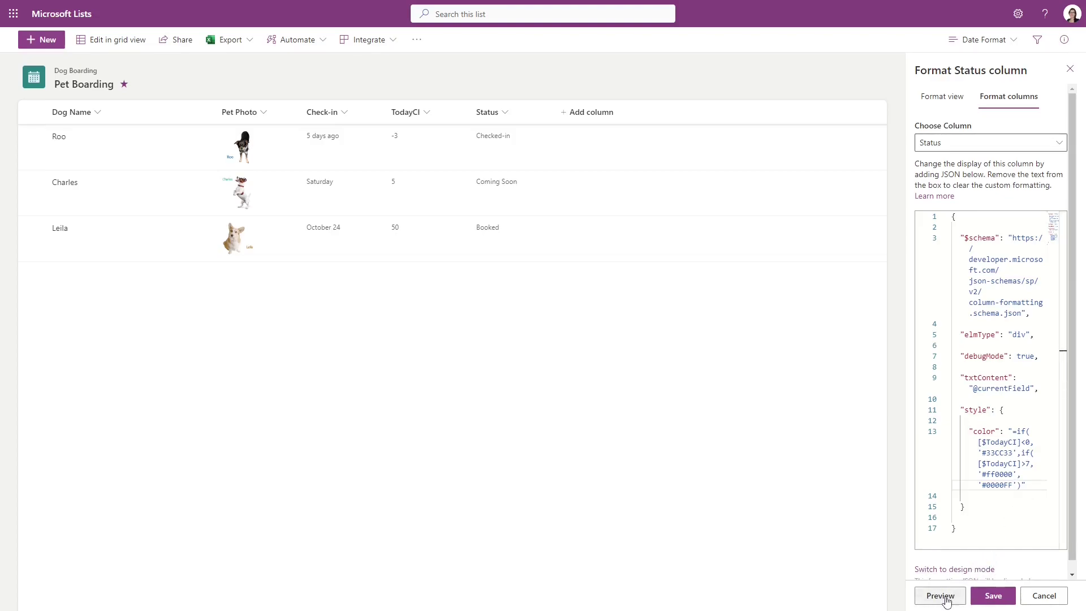
Preview the Status colours: Checked-in green, Coming Soon blue, Booked red.
click(941, 596)
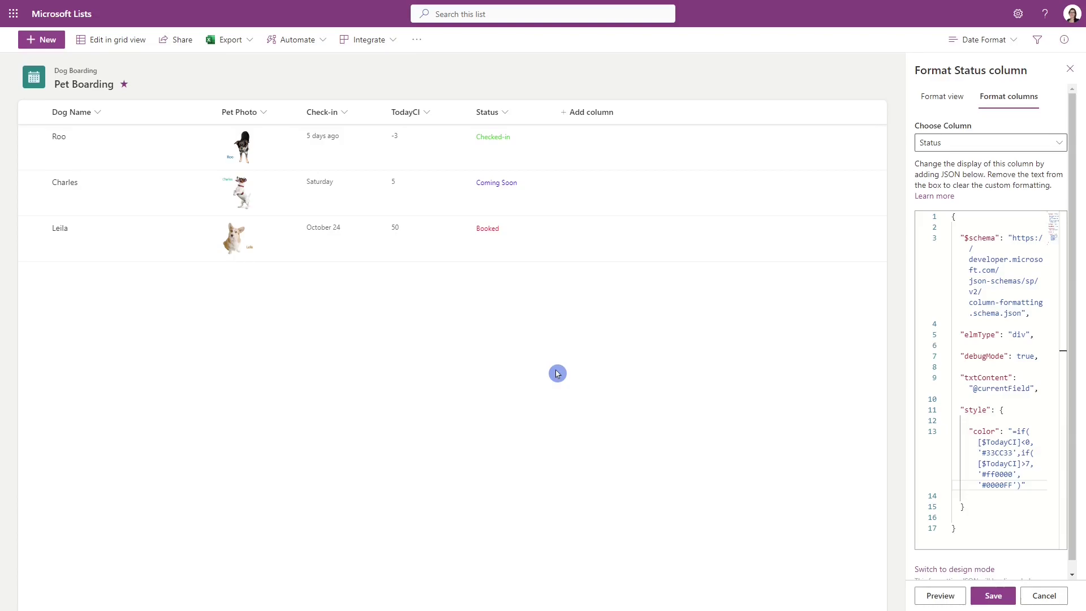